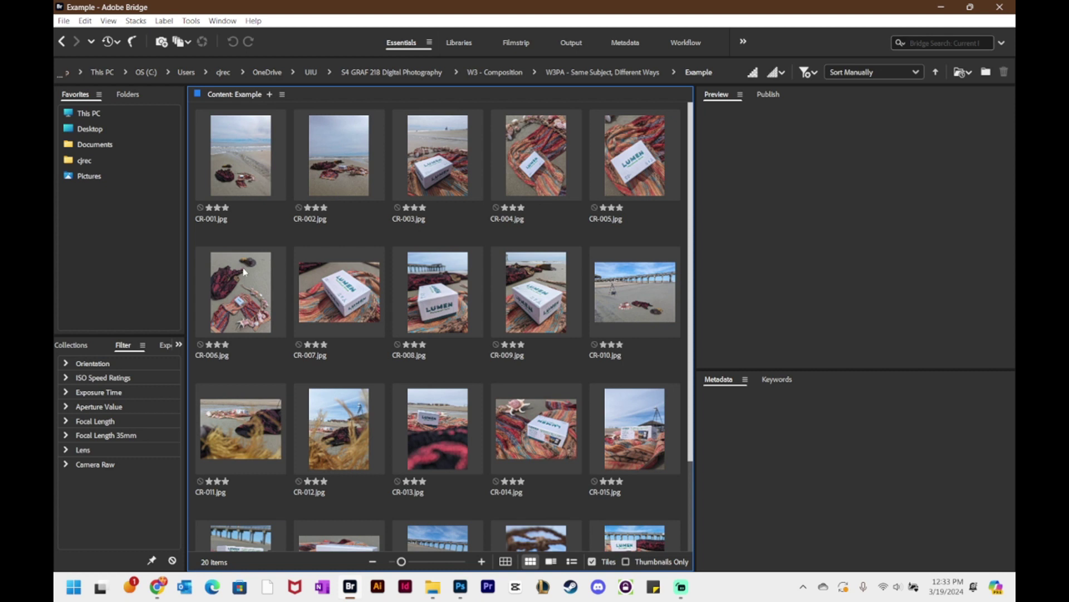
# - Give CR-002 the Second label, remove it again, then select CR-001
pyautogui.click(331, 162)
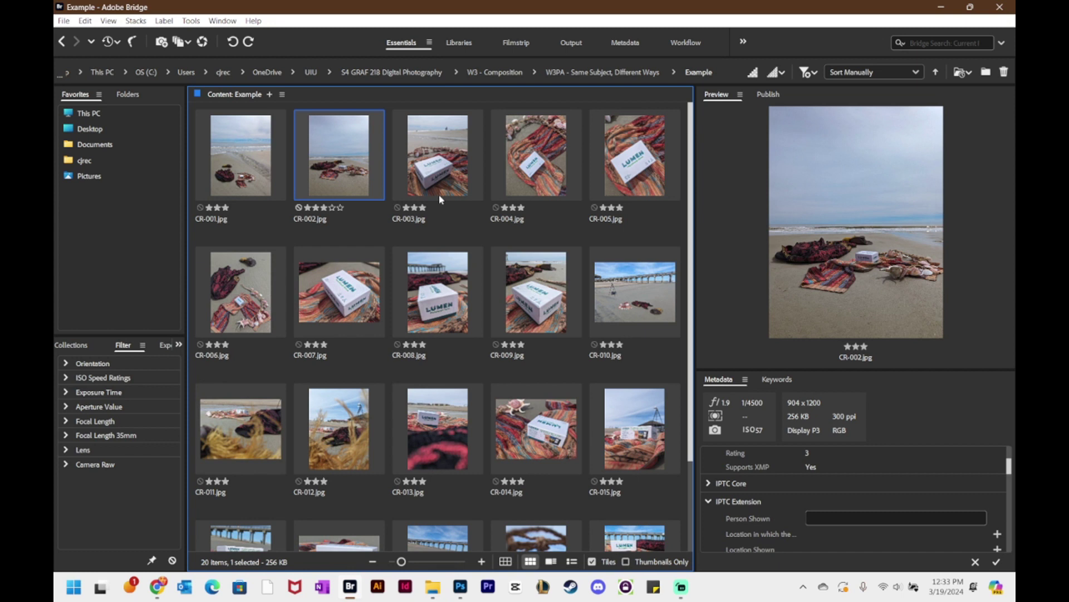
pyautogui.hotkey('ctrl', '7')
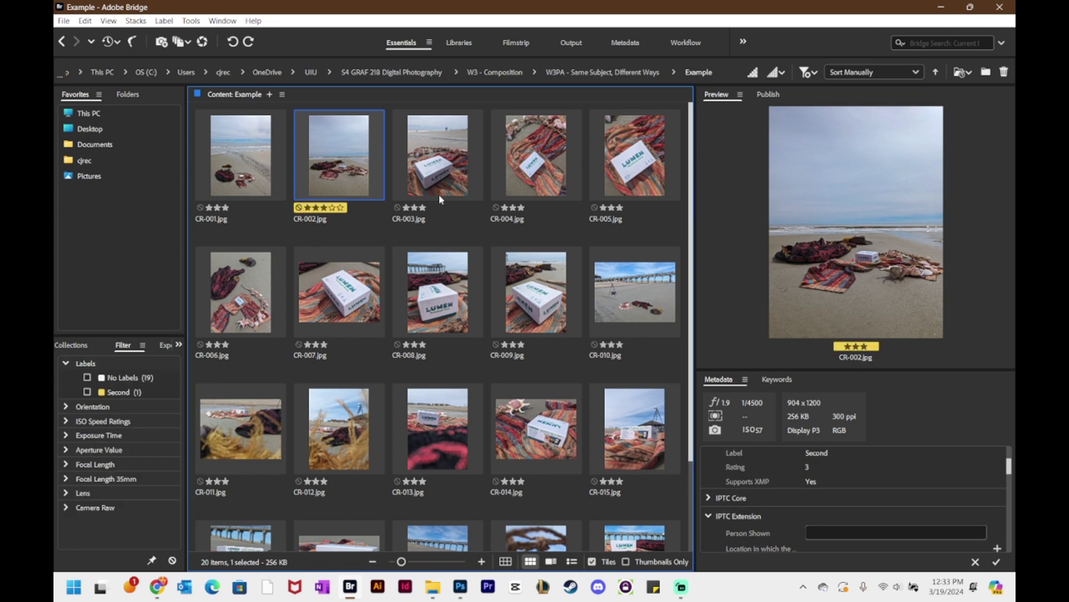
pyautogui.hotkey('ctrl', '7')
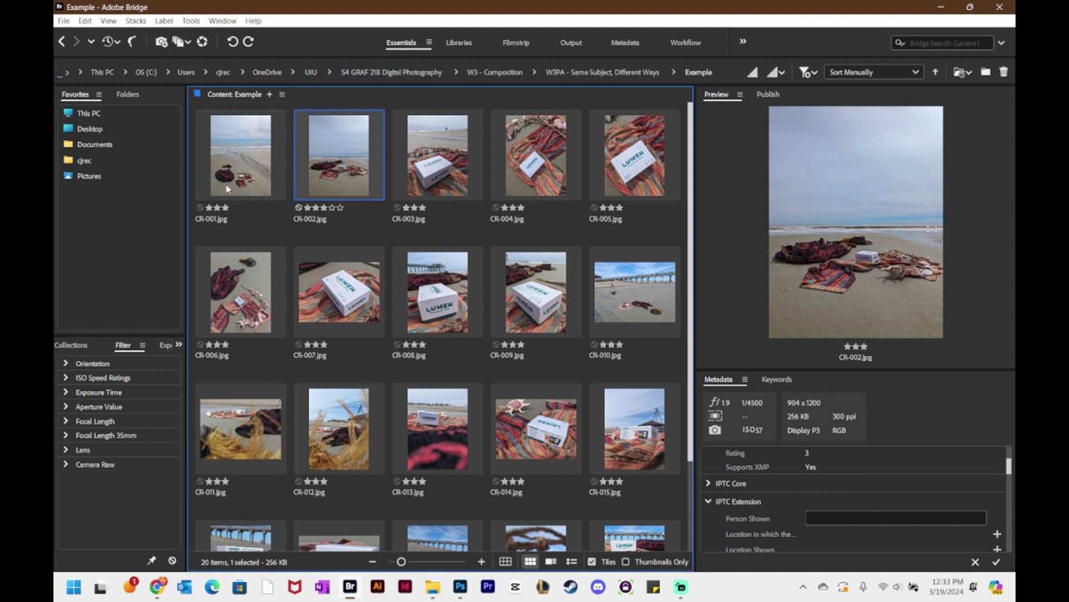
pyautogui.click(209, 162)
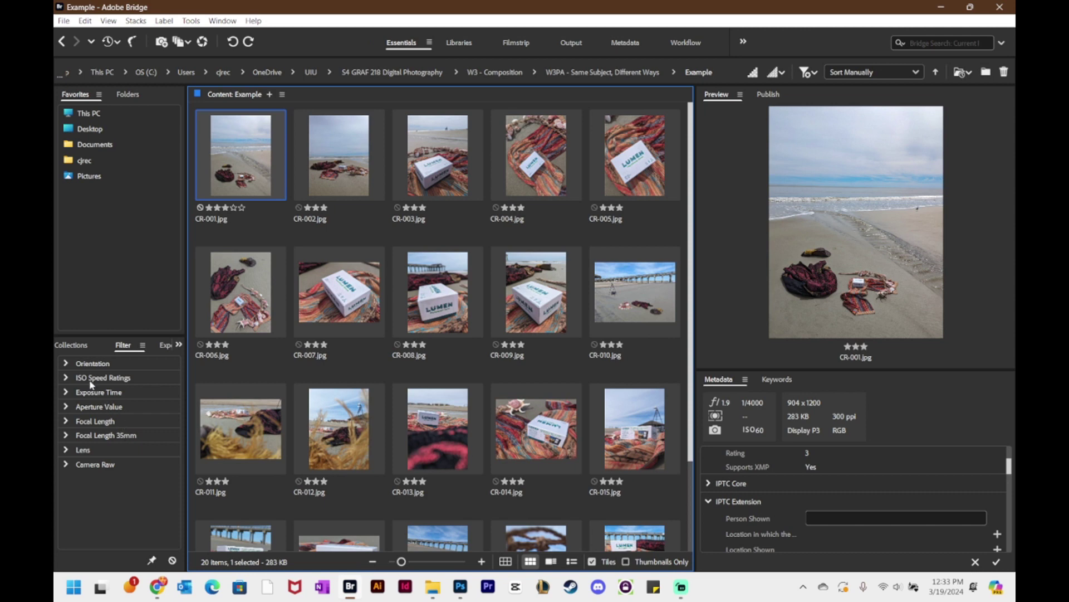
# - Filter to landscape photos, clear the filter to show all 20, and select CR-001
pyautogui.click(124, 346)
pyautogui.click(65, 364)
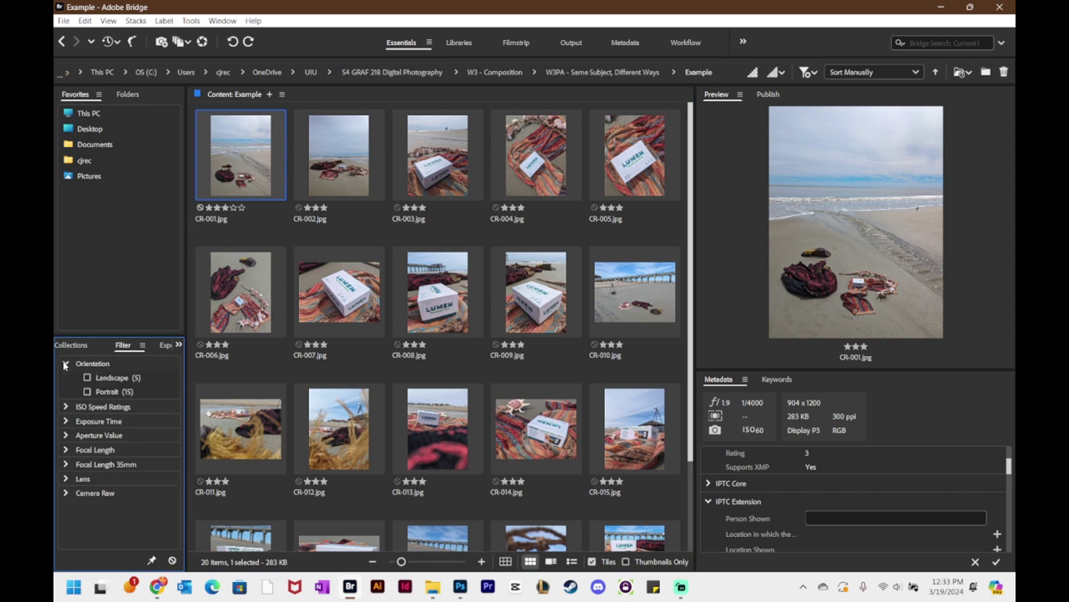
pyautogui.click(86, 378)
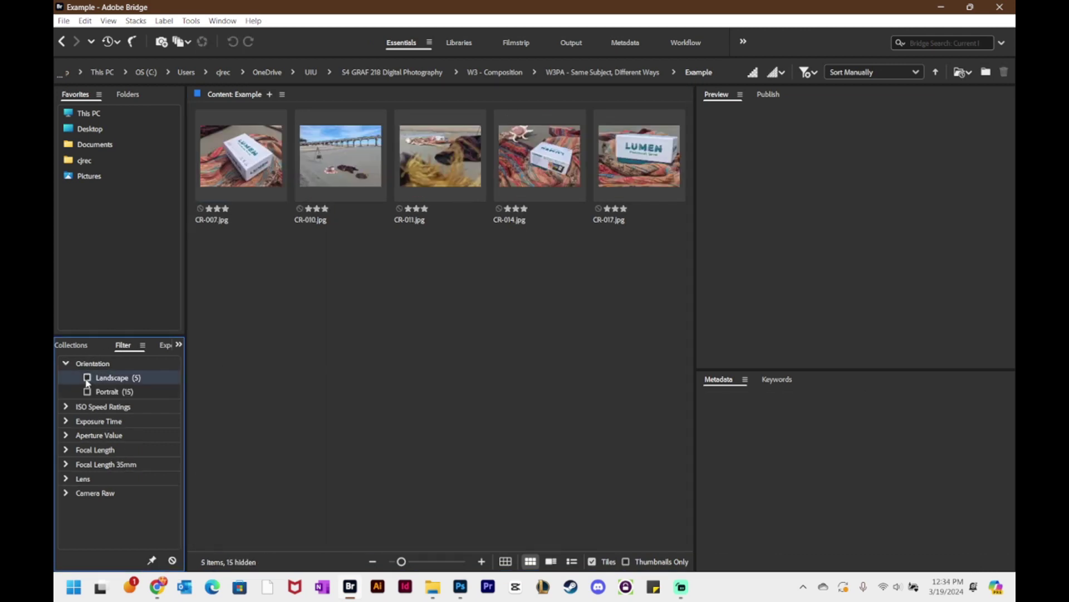
pyautogui.click(87, 378)
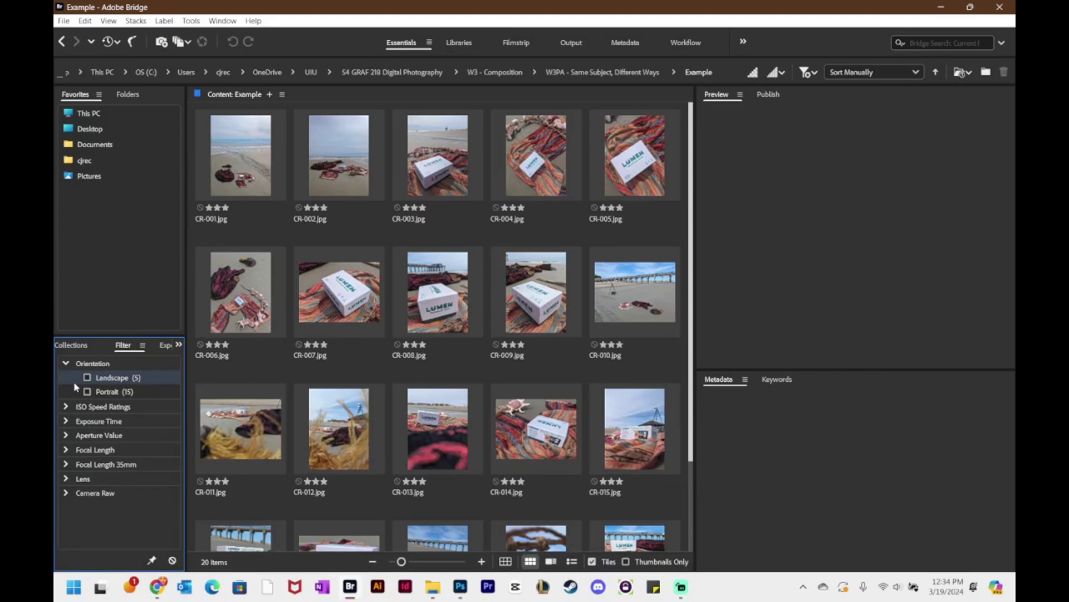
pyautogui.click(66, 364)
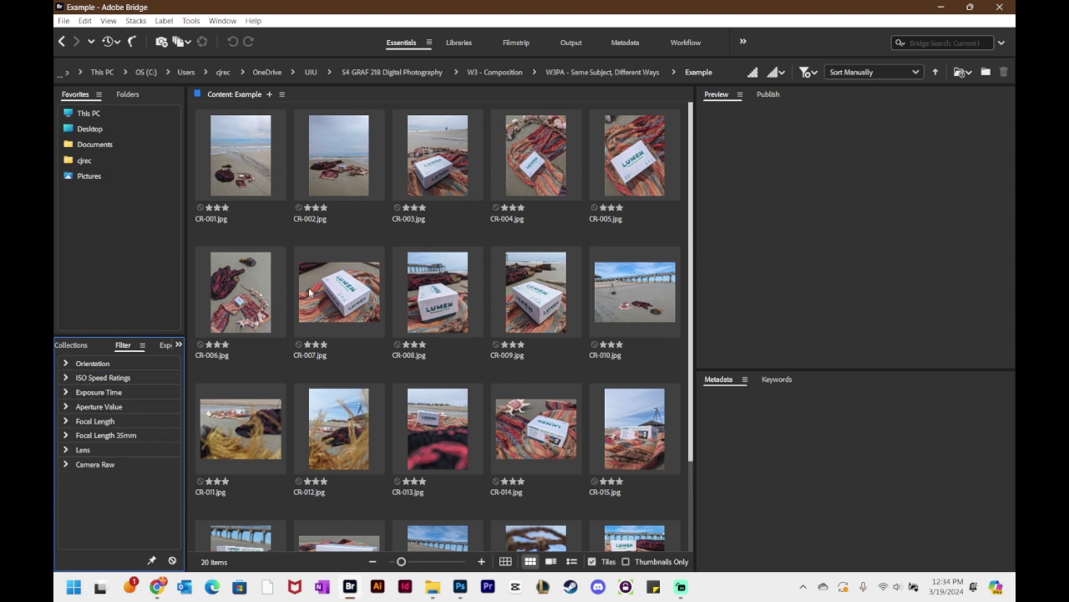
pyautogui.click(277, 182)
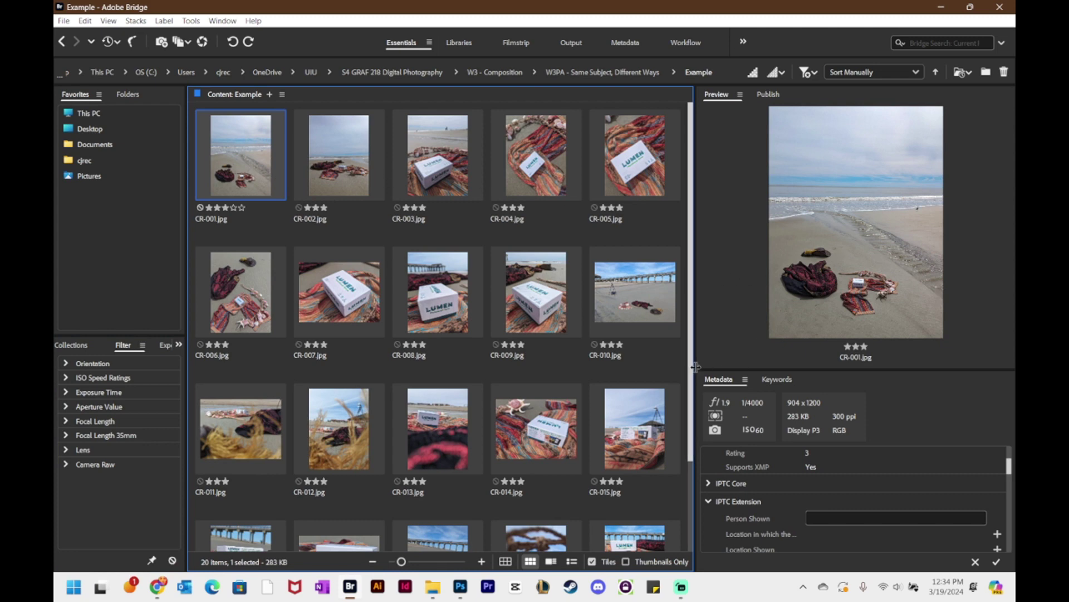
# - Widen the preview, heighten the metadata area, and fit thumbnails four to a row
pyautogui.moveTo(696, 367); pyautogui.dragTo(538, 367)
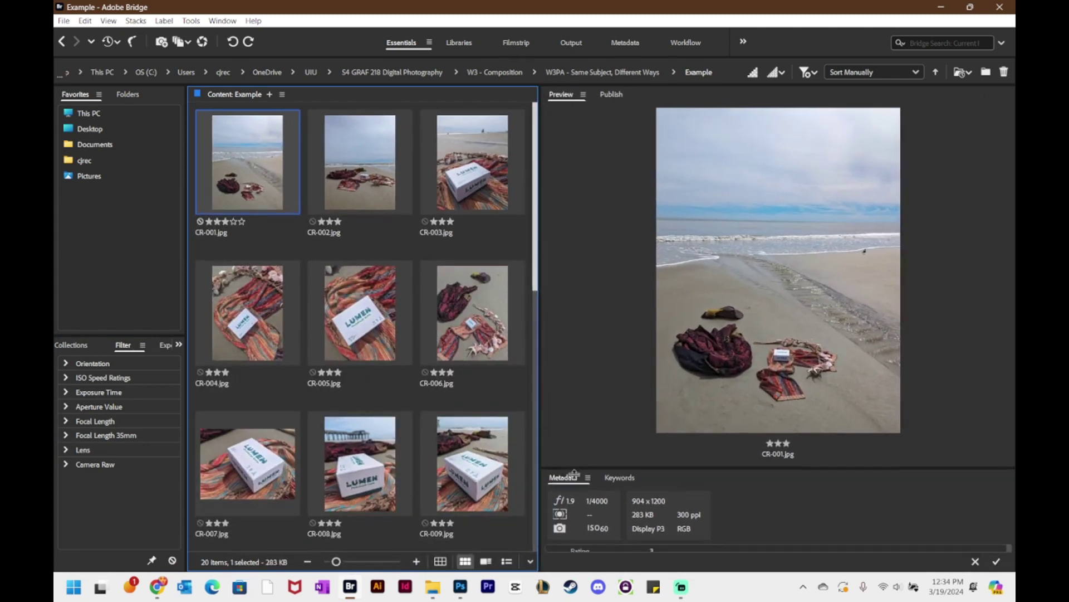
pyautogui.moveTo(573, 474); pyautogui.dragTo(581, 418)
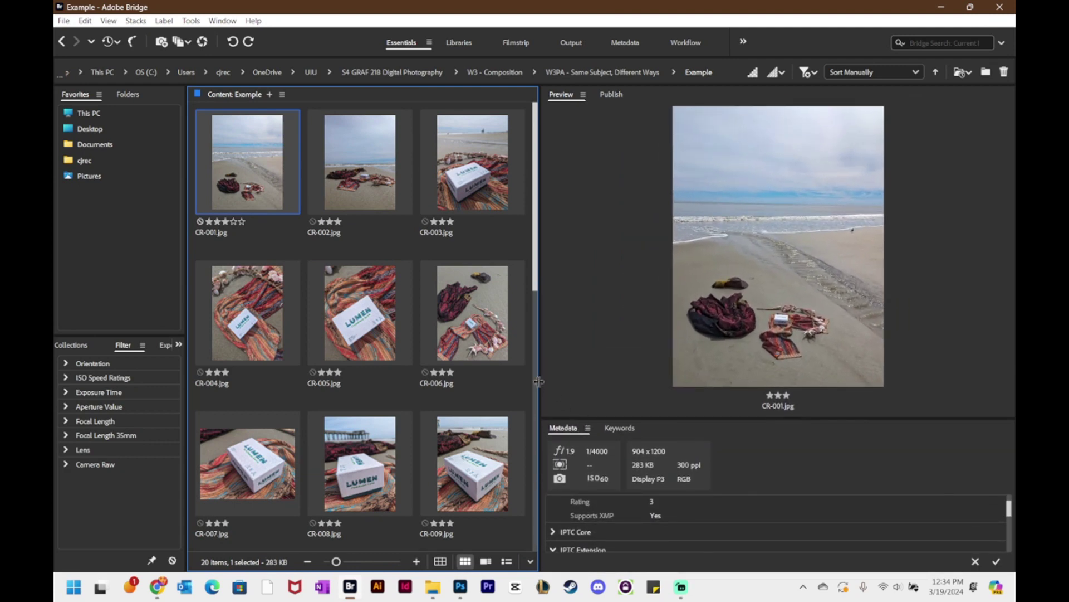
pyautogui.moveTo(538, 381); pyautogui.dragTo(642, 372)
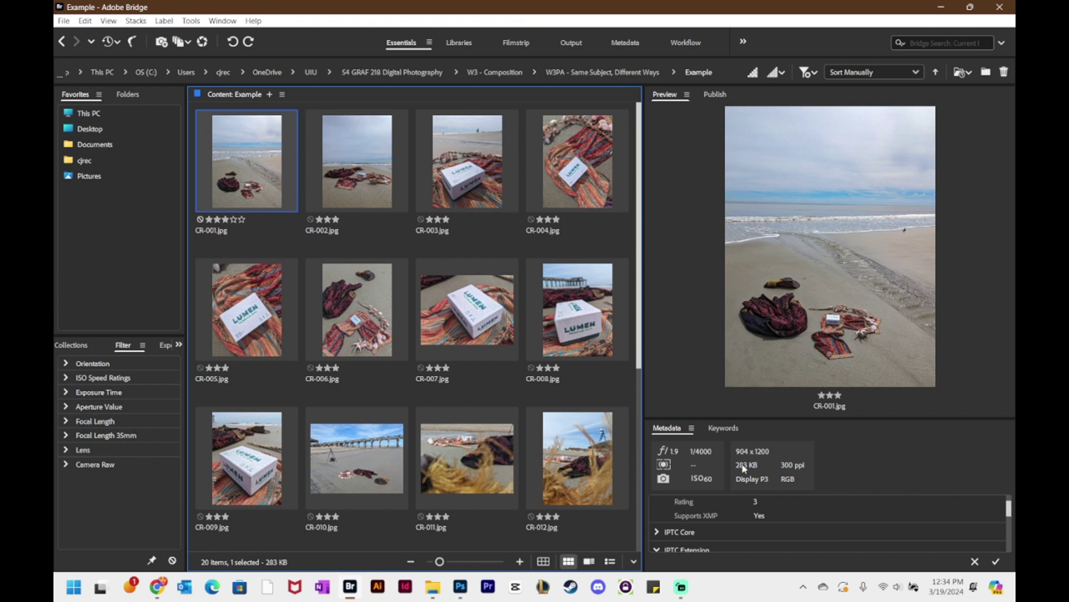
# - Preview CR-002 and CR-001, then select all twenty photos with Ctrl+A
pyautogui.click(347, 219)
pyautogui.click(269, 182)
pyautogui.scroll(-5, 423, 268)
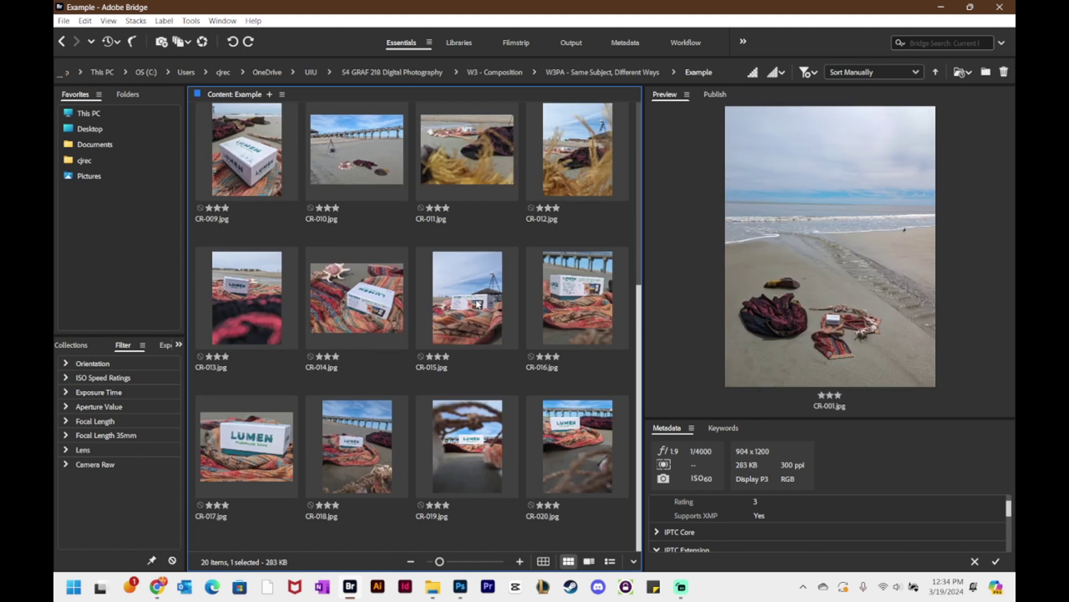
pyautogui.hotkey('ctrl', 'a')
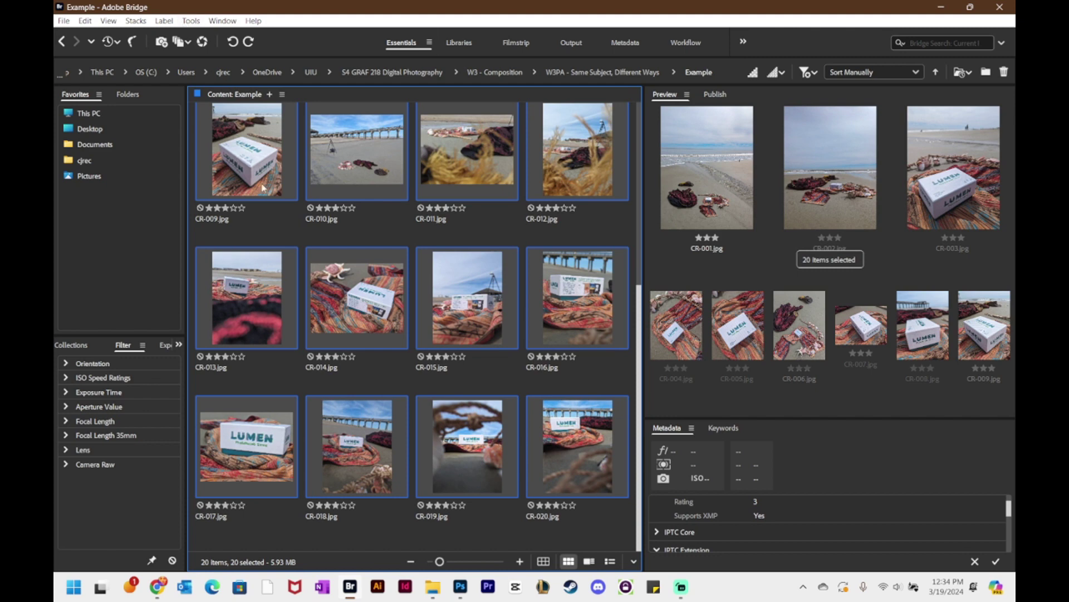
# - Launch Image Processor from Tools > Photoshop for the selected photos
pyautogui.scroll(3, 261, 187)
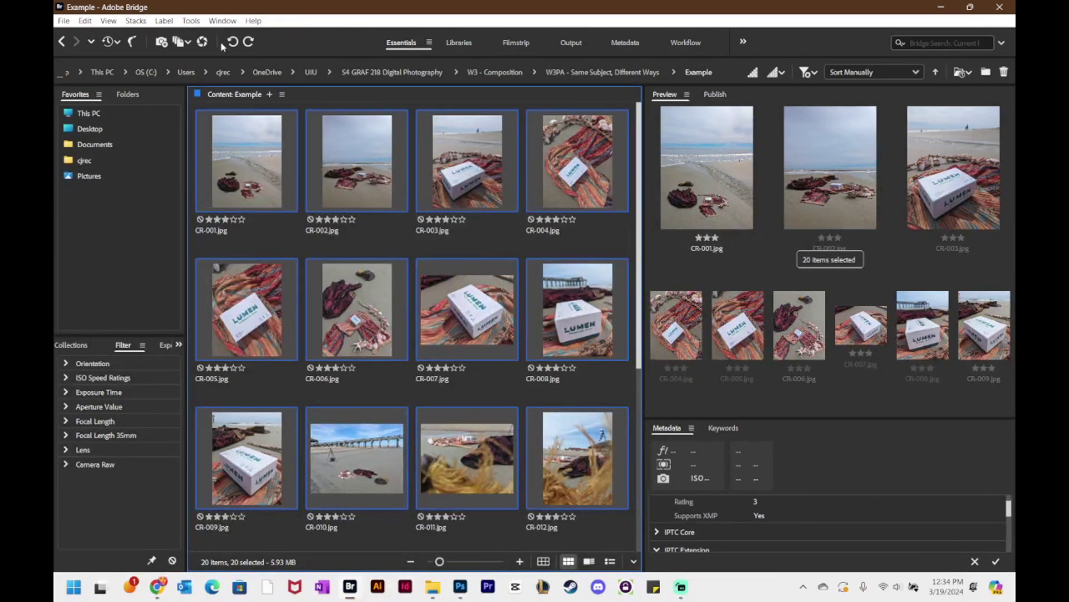
pyautogui.click(191, 22)
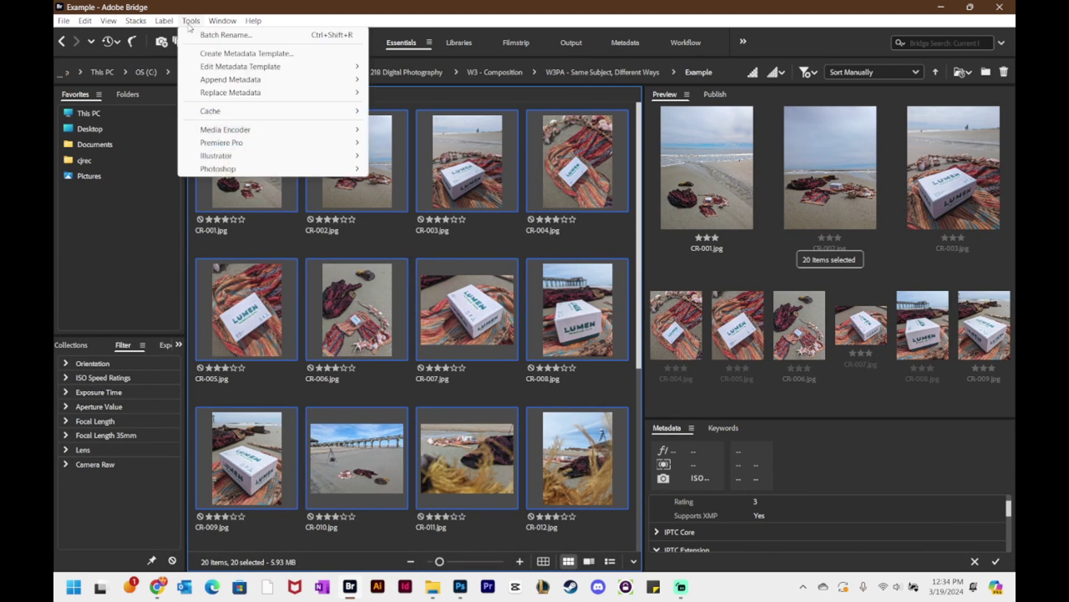
pyautogui.moveTo(223, 168)
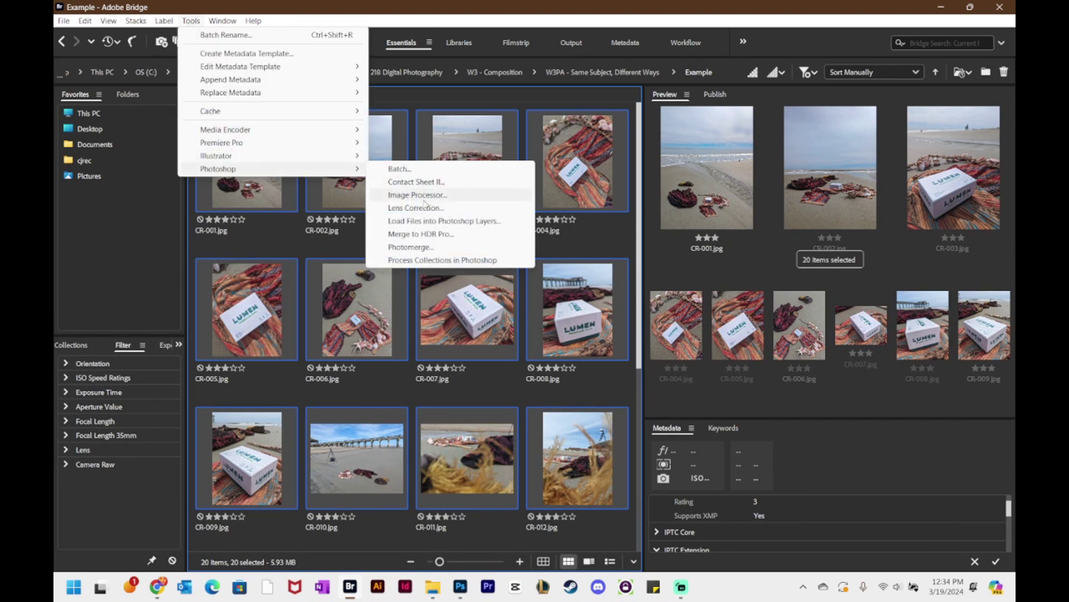
pyautogui.click(423, 198)
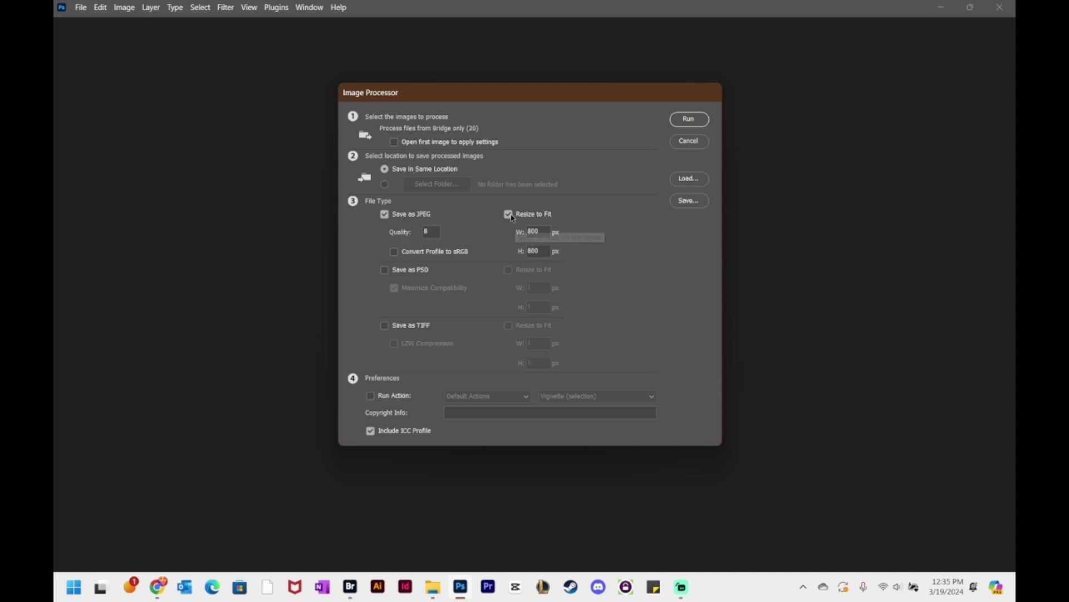
# - Set Resize to Fit to 1200 × 1200 px in Image Processor and run the batch
pyautogui.doubleClick(530, 231)
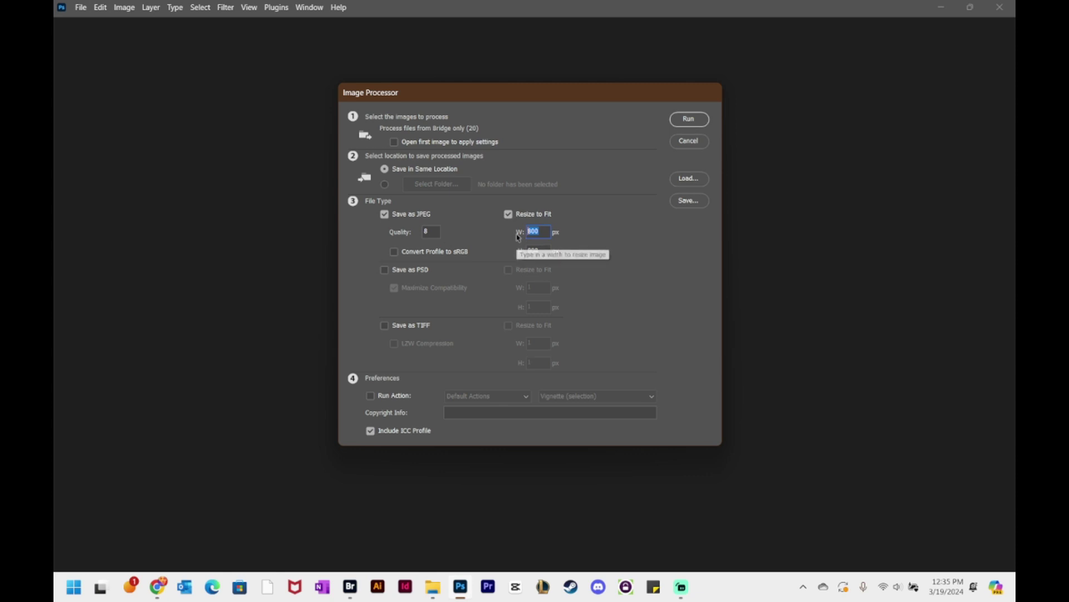
pyautogui.write('120')
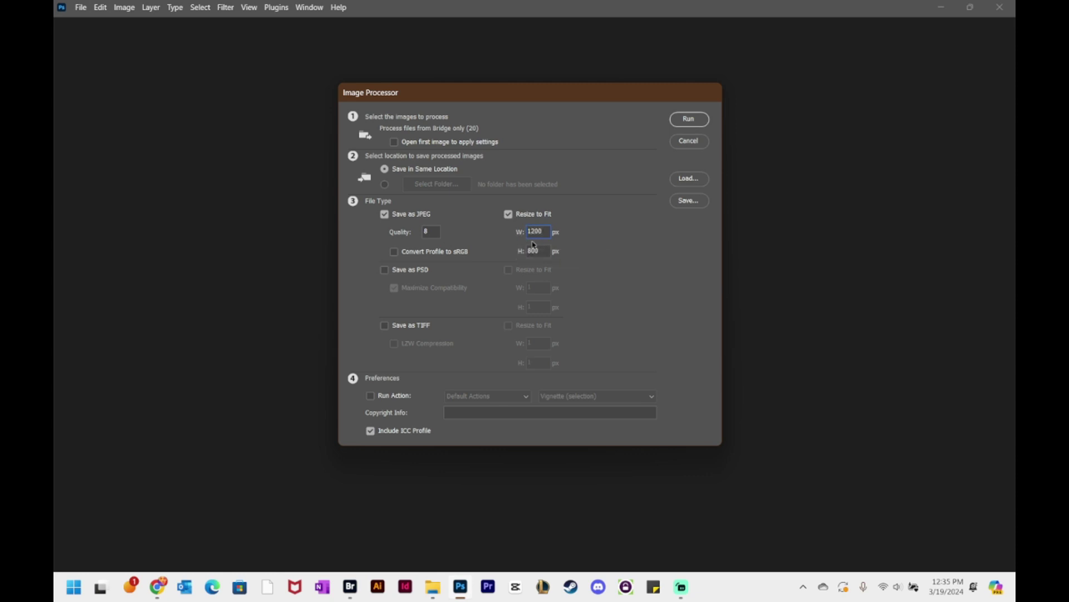
pyautogui.doubleClick(524, 251)
pyautogui.write('1200')
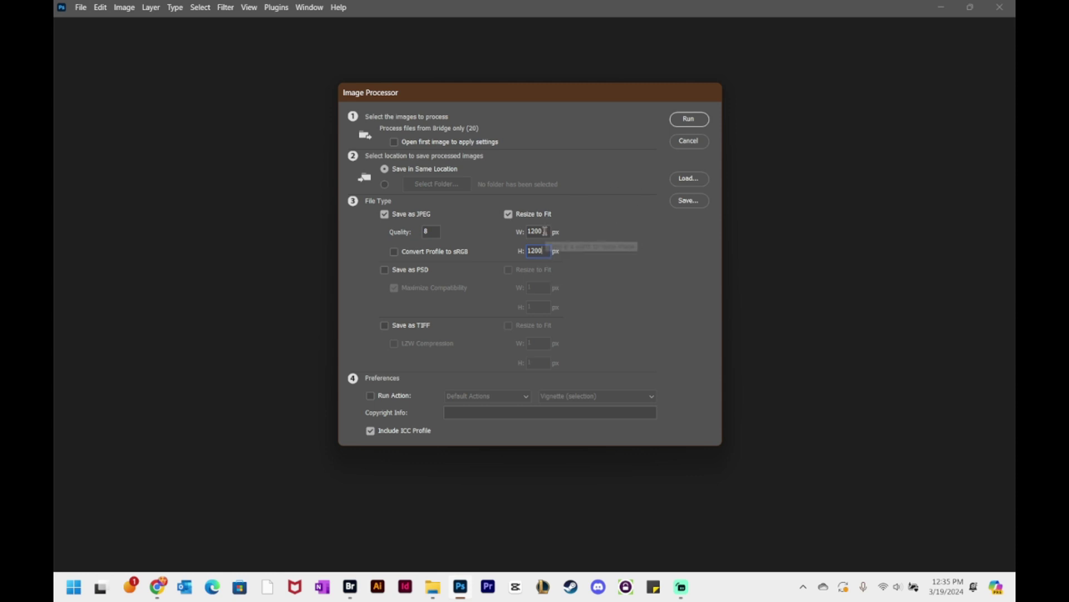
pyautogui.click(689, 119)
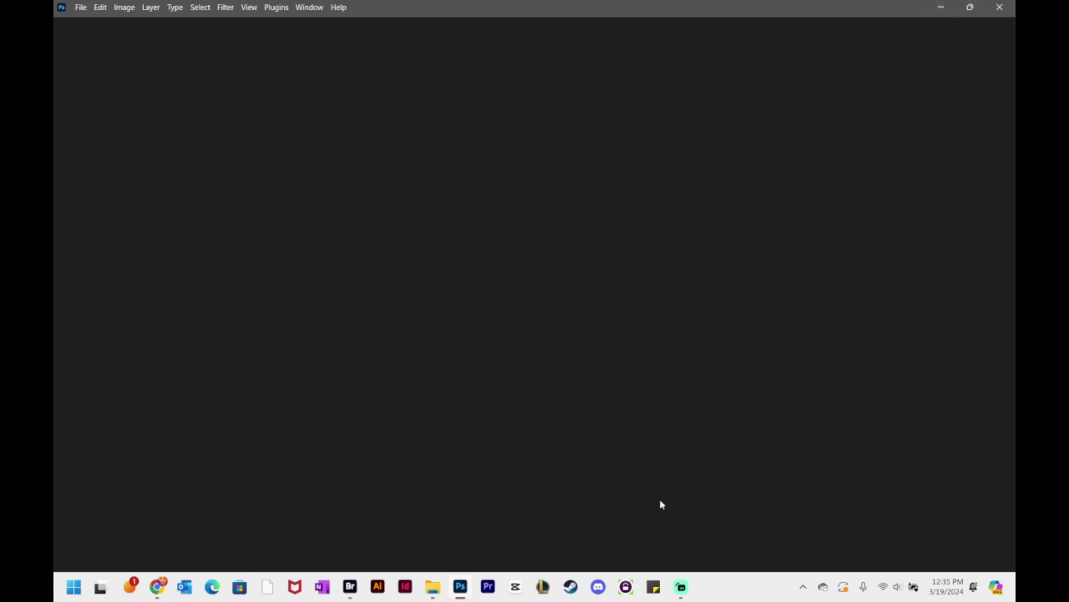
# - Return to Bridge and open the new JPEG output folder
pyautogui.click(351, 587)
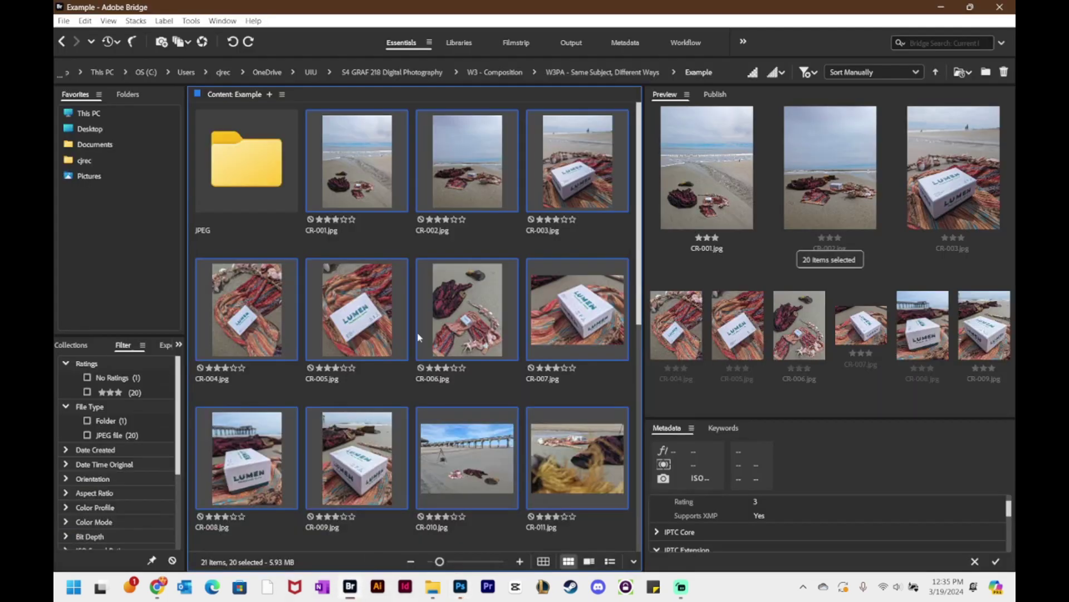
pyautogui.click(280, 243)
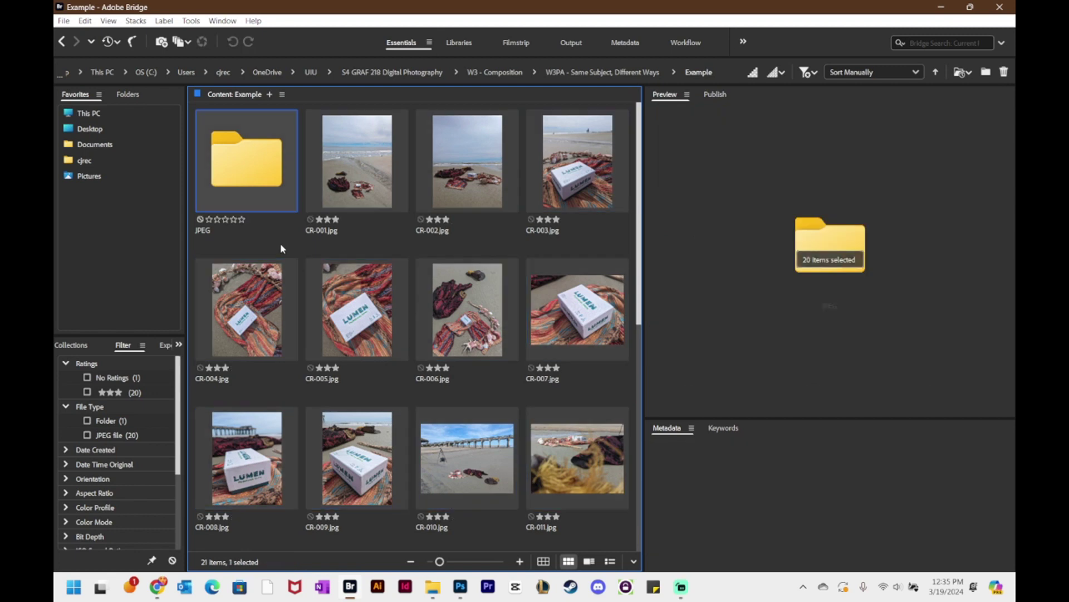
pyautogui.doubleClick(252, 170)
pyautogui.click(279, 195)
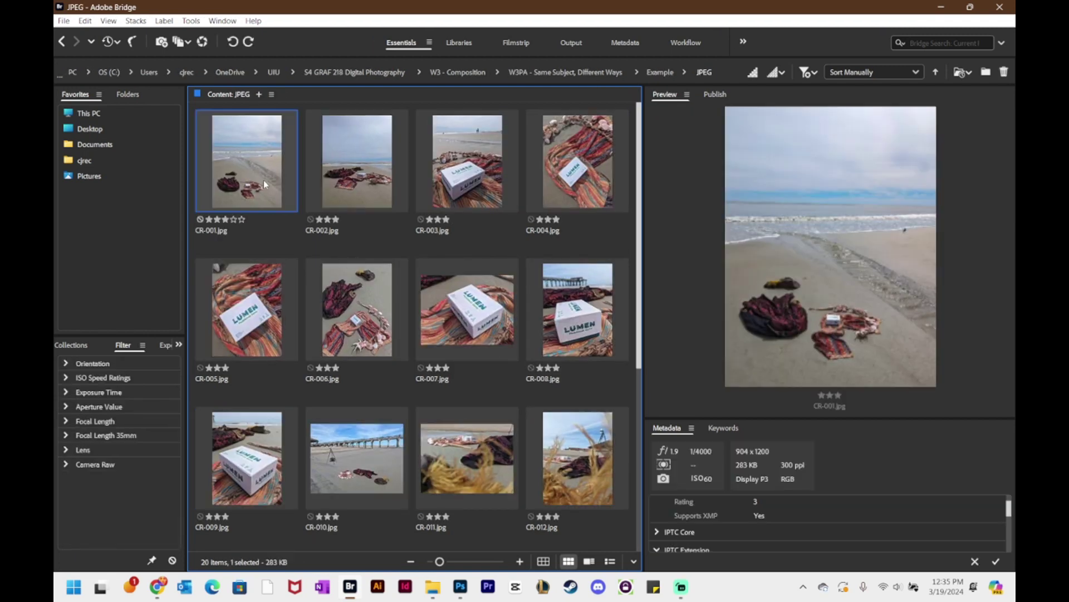
# - Preview CR-008, CR-010 and CR-001, then select all twenty JPEGs
pyautogui.click(585, 334)
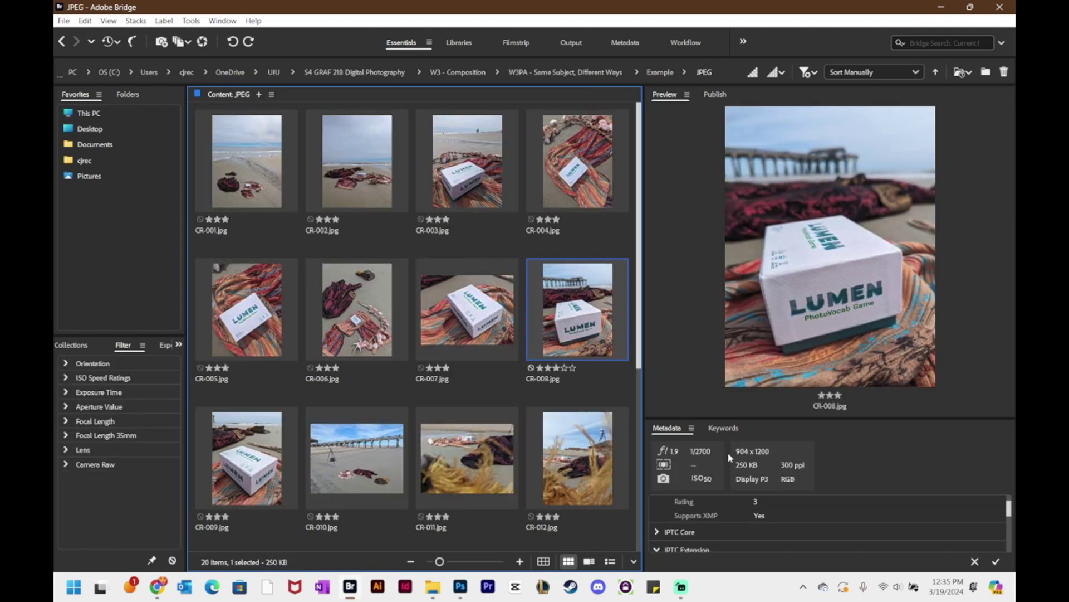
pyautogui.click(373, 455)
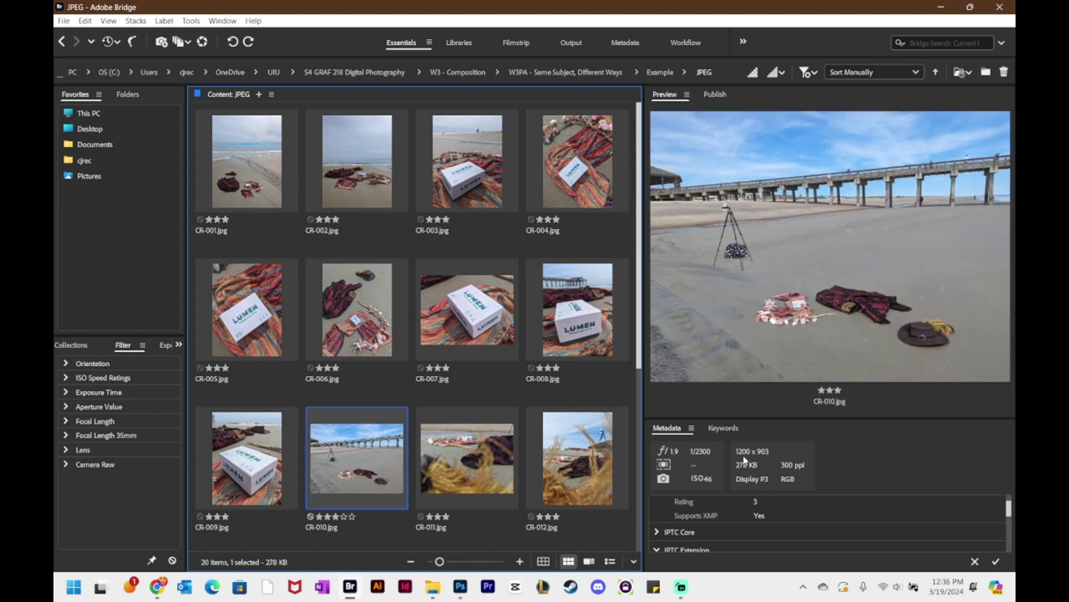
pyautogui.click(238, 191)
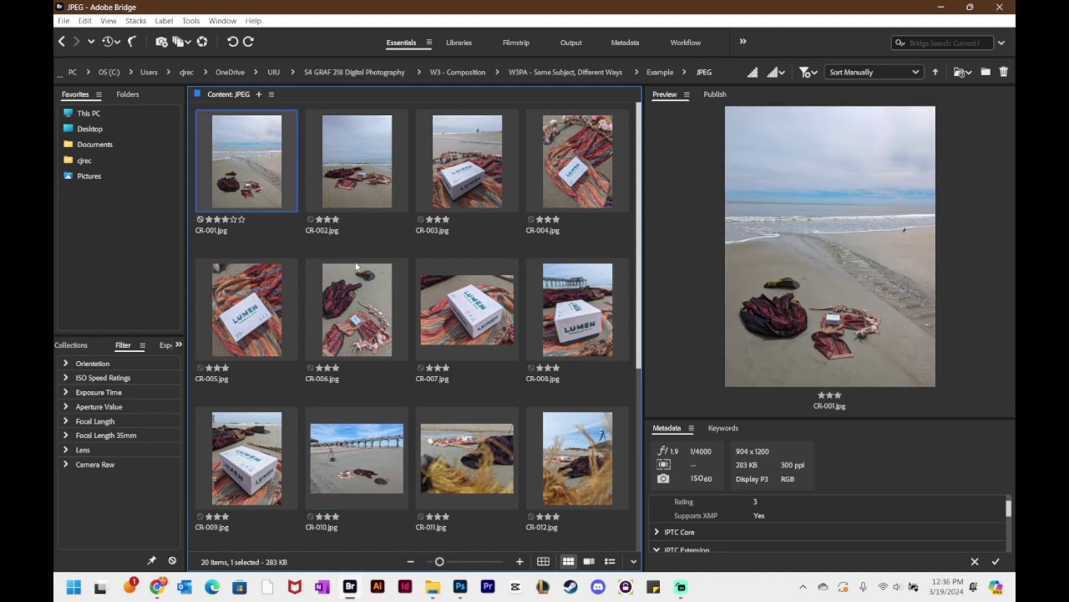
pyautogui.moveTo(640, 229); pyautogui.dragTo(642, 413)
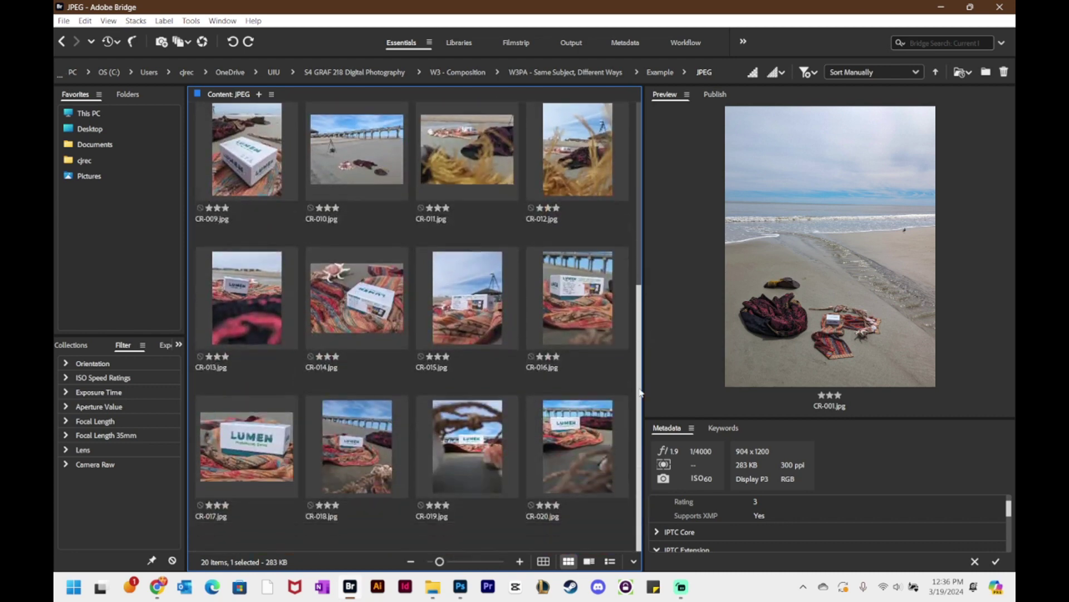
pyautogui.keyDown('shift'); pyautogui.click(576, 451); pyautogui.keyUp('shift')
pyautogui.moveTo(639, 346); pyautogui.dragTo(637, 188)
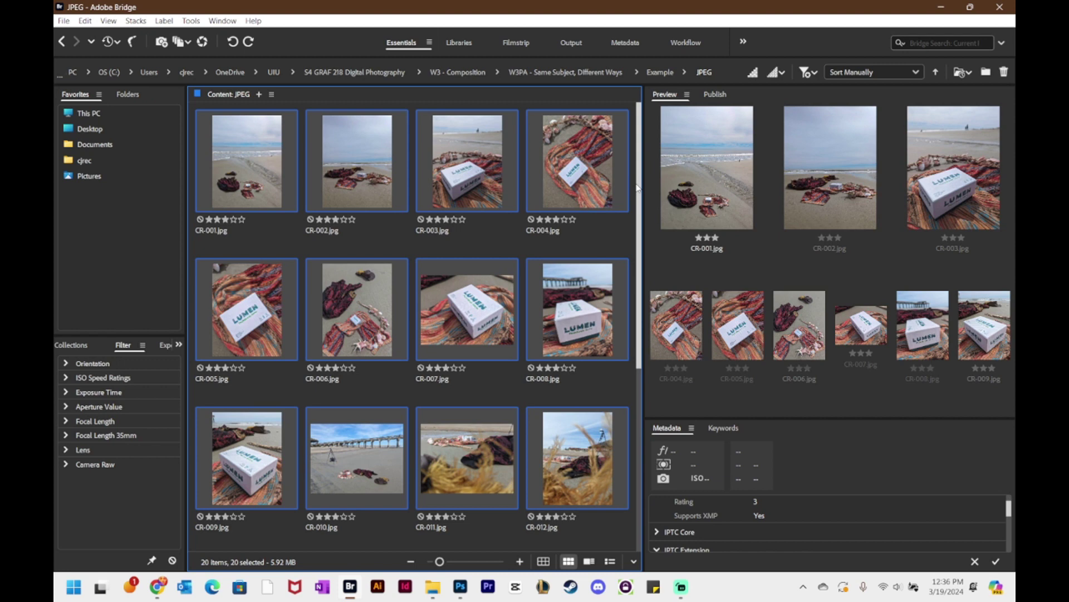
# - Bring up Batch Rename from the Tools menu for the 20 selected JPEGs
pyautogui.rightClick(583, 186)
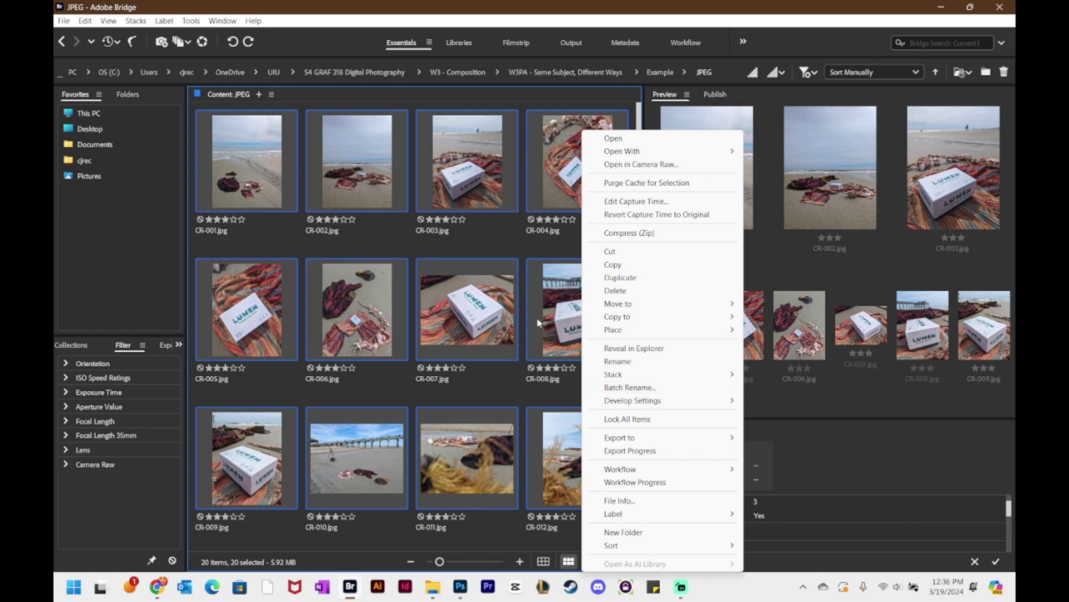
pyautogui.click(191, 21)
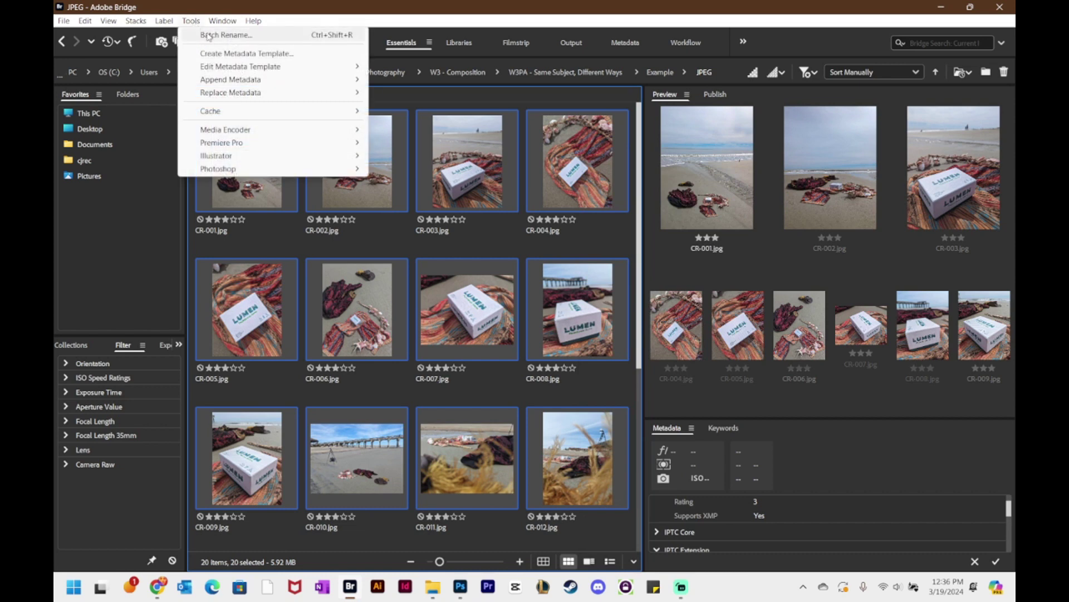
pyautogui.click(212, 36)
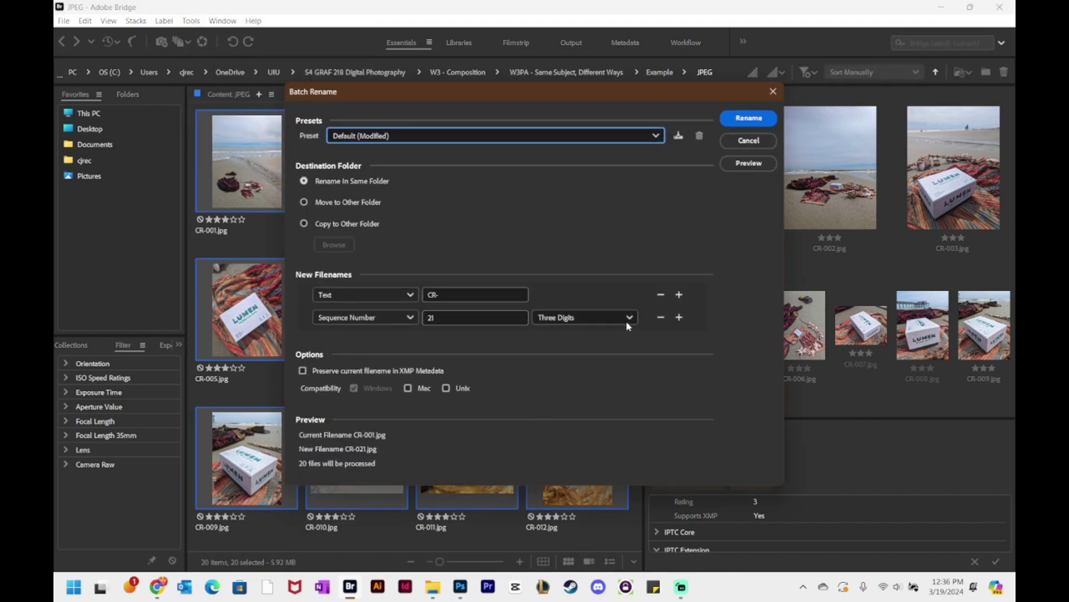
# - Remove the extra filename rows and replace the CR- text with the student's name plus W3PA_
pyautogui.click(678, 318)
pyautogui.click(678, 317)
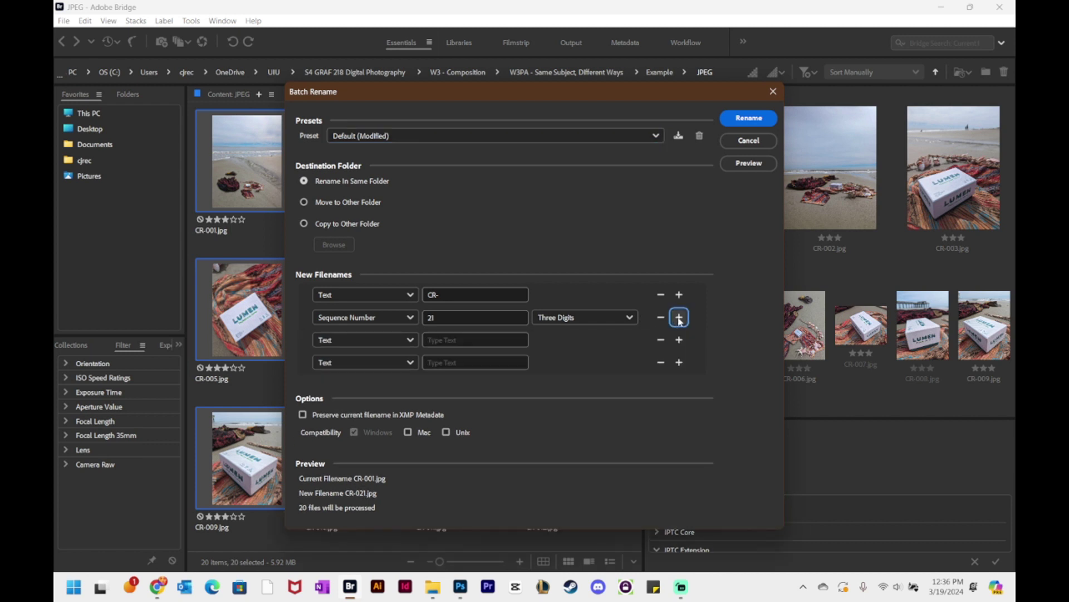
pyautogui.click(678, 317)
pyautogui.click(661, 385)
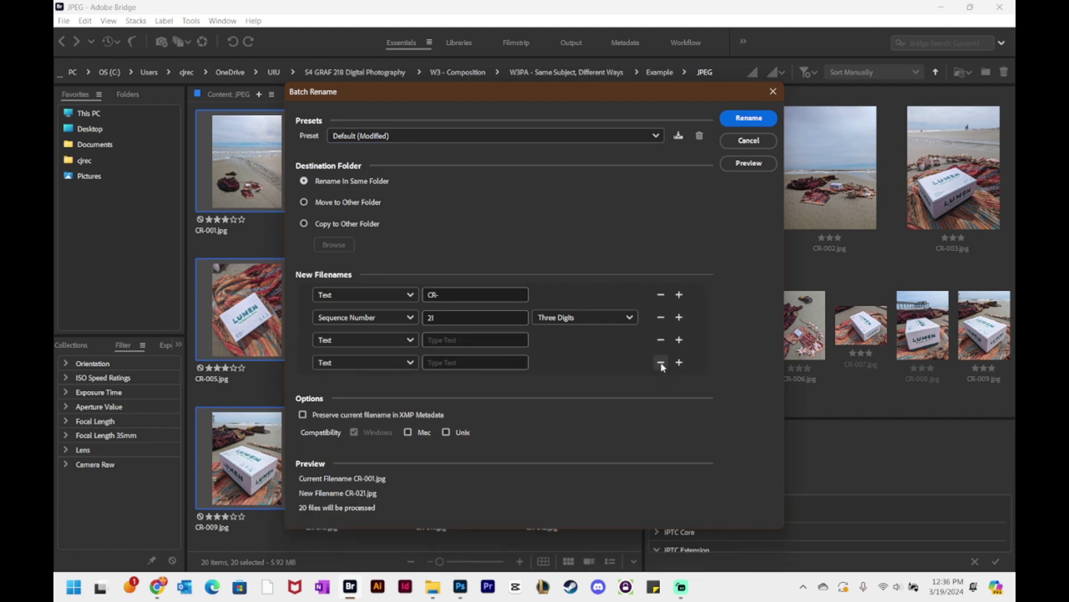
pyautogui.click(660, 362)
pyautogui.click(661, 339)
pyautogui.click(661, 318)
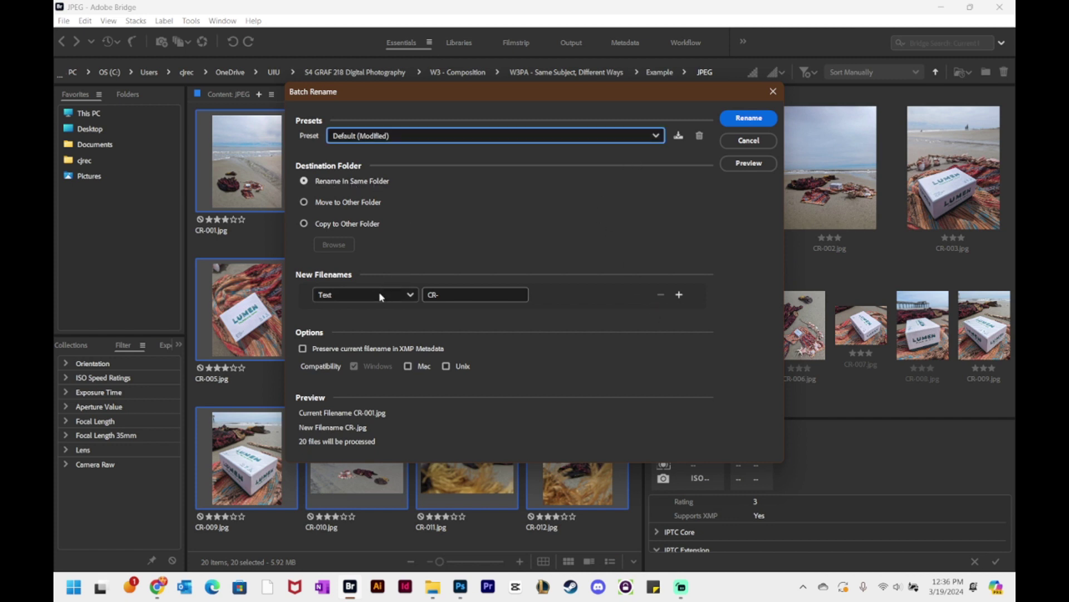
pyautogui.click(477, 295)
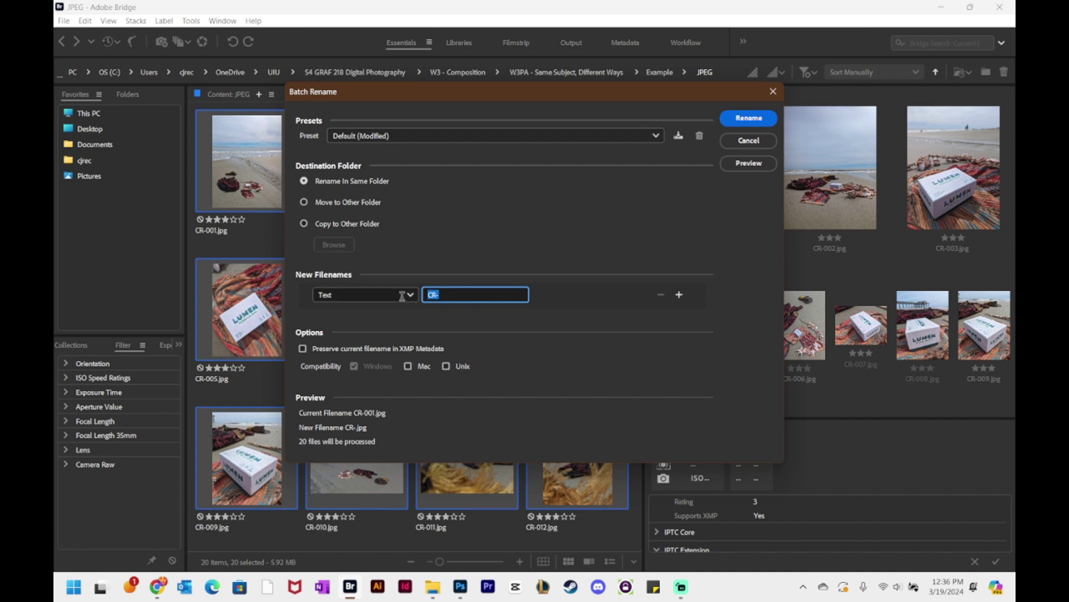
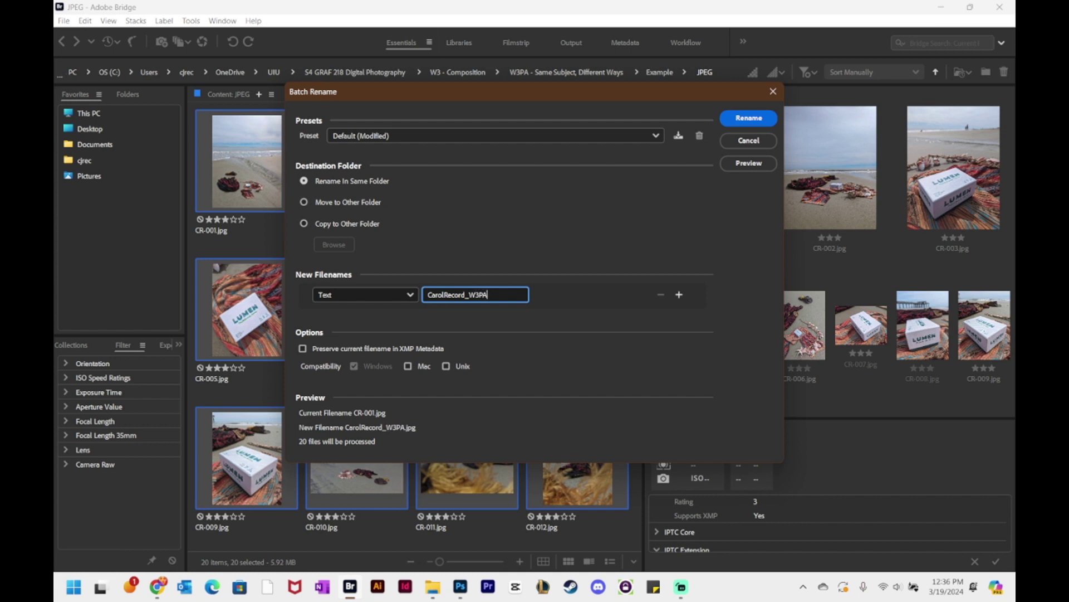
pyautogui.write('_')
# - Add a Sequence Number part starting at 1 with Three Digits
pyautogui.click(679, 294)
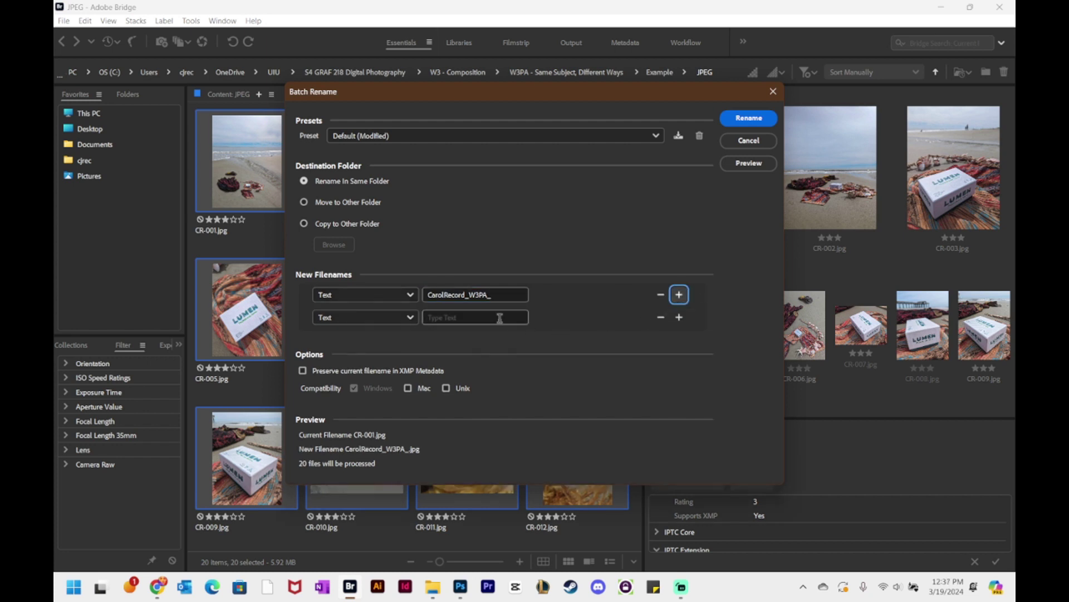
pyautogui.click(397, 316)
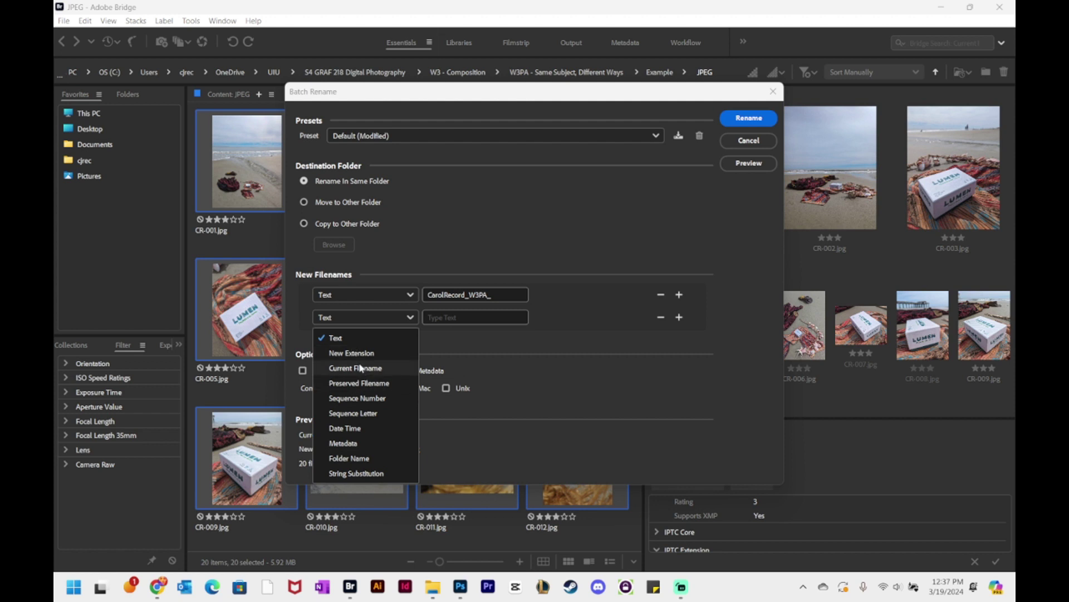
pyautogui.click(357, 398)
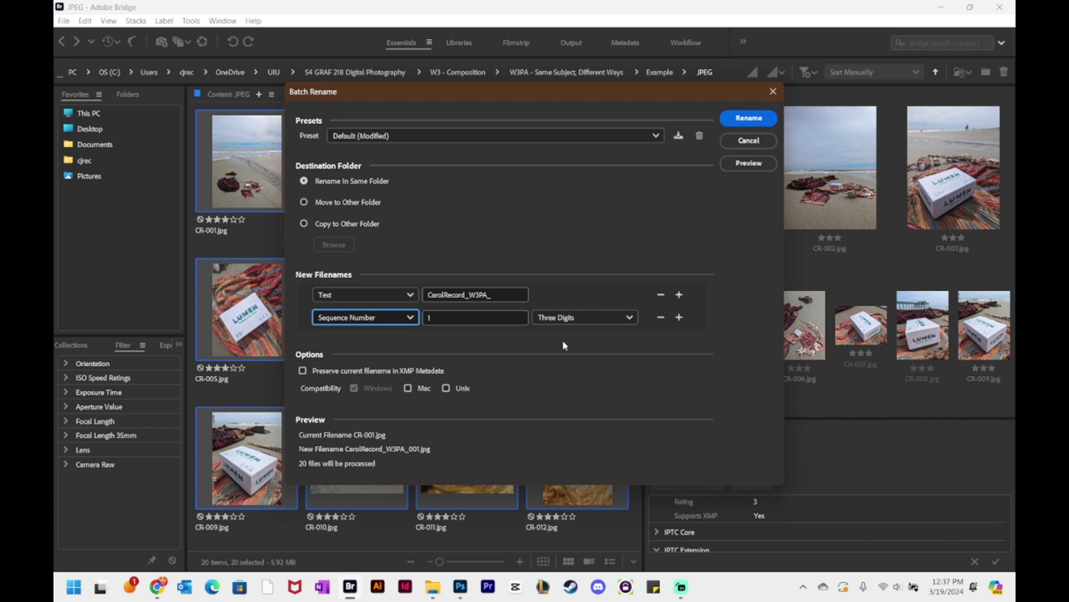
pyautogui.click(612, 317)
pyautogui.click(558, 371)
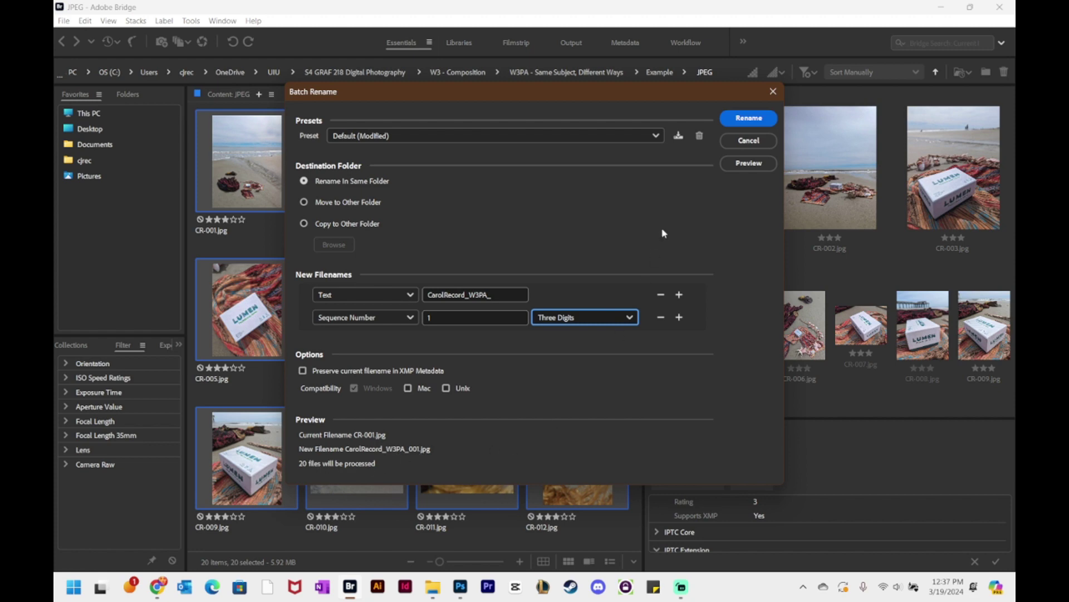
# - Apply the rename and scroll through the files numbered 001–020
pyautogui.click(749, 119)
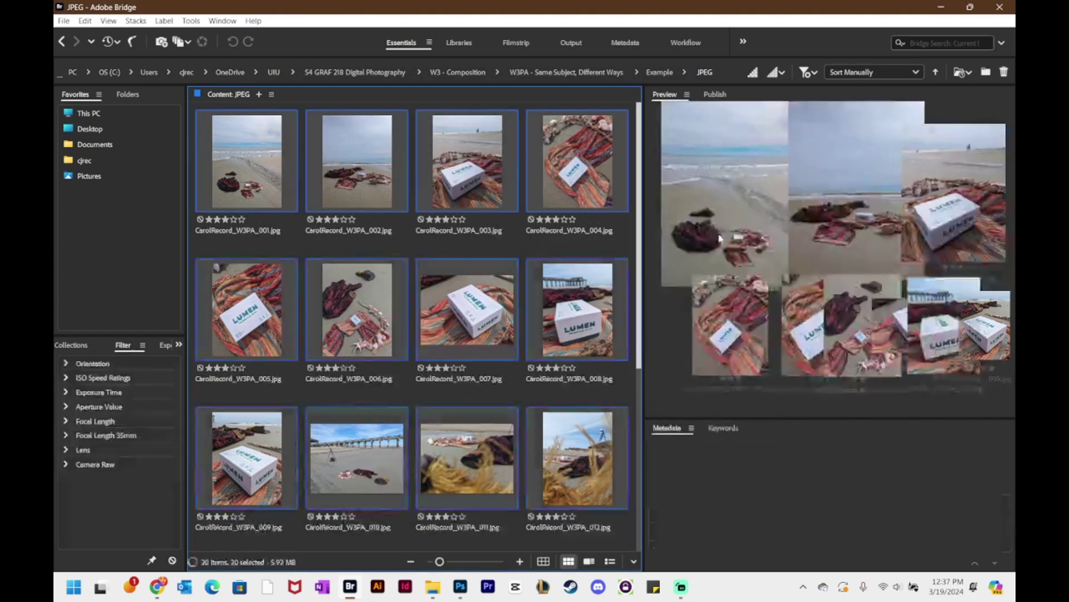
pyautogui.scroll(-5, 641, 211)
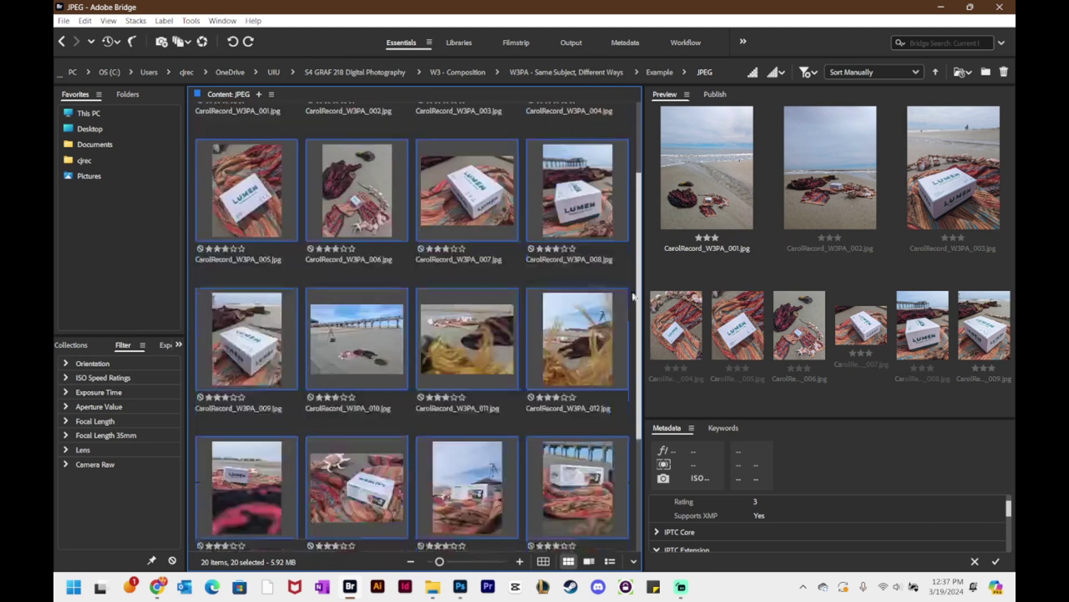
pyautogui.click(523, 538)
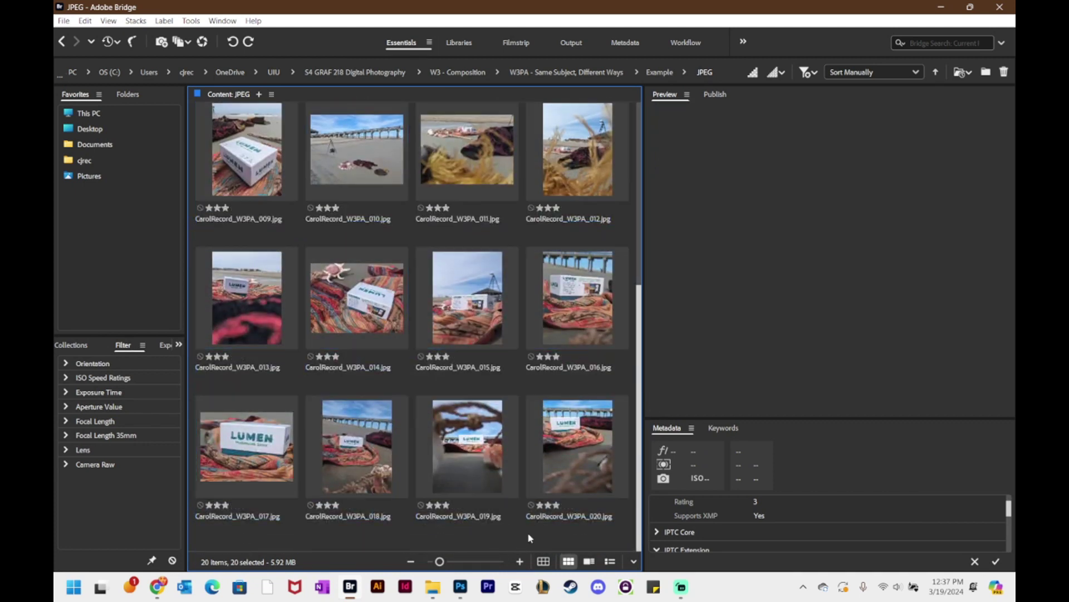
pyautogui.scroll(5, 536, 424)
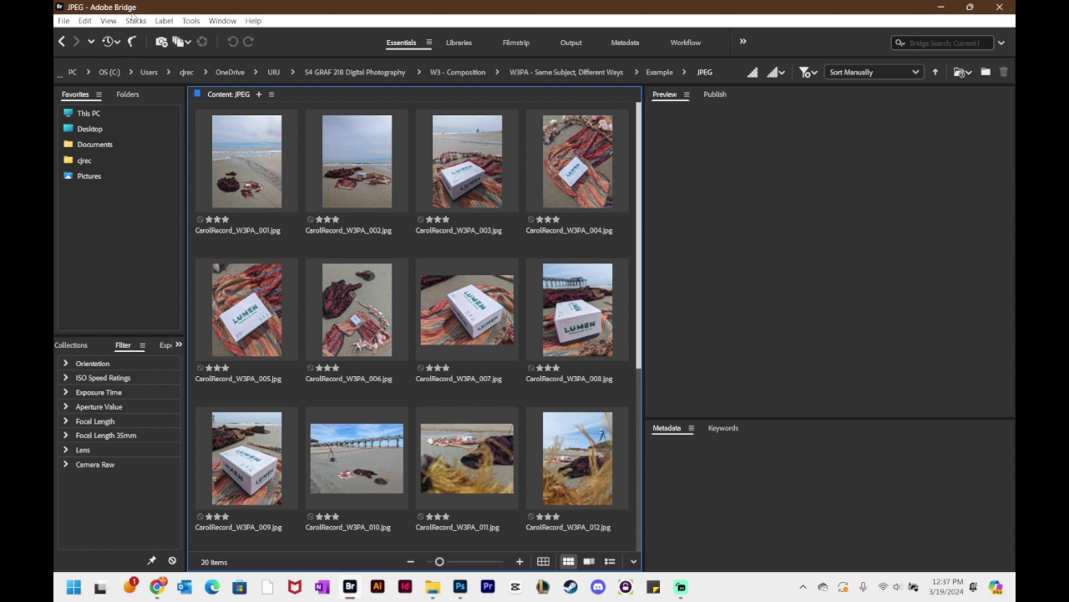
# - Dismiss the Tools menu and preview the third and seventh renamed photos
pyautogui.click(191, 21)
pyautogui.moveTo(225, 169)
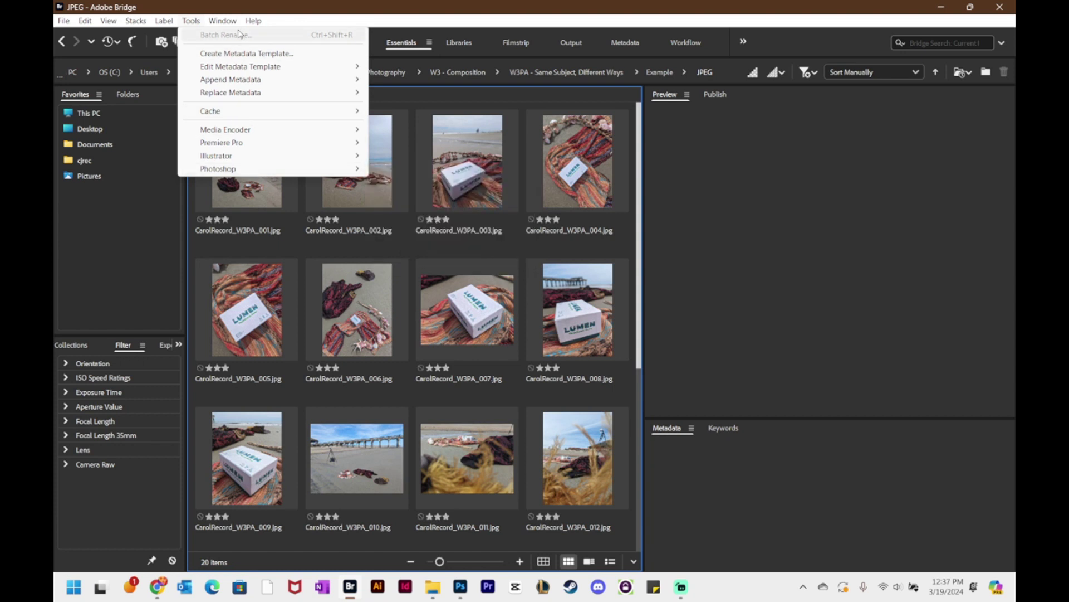
pyautogui.click(575, 176)
pyautogui.click(471, 195)
pyautogui.click(445, 309)
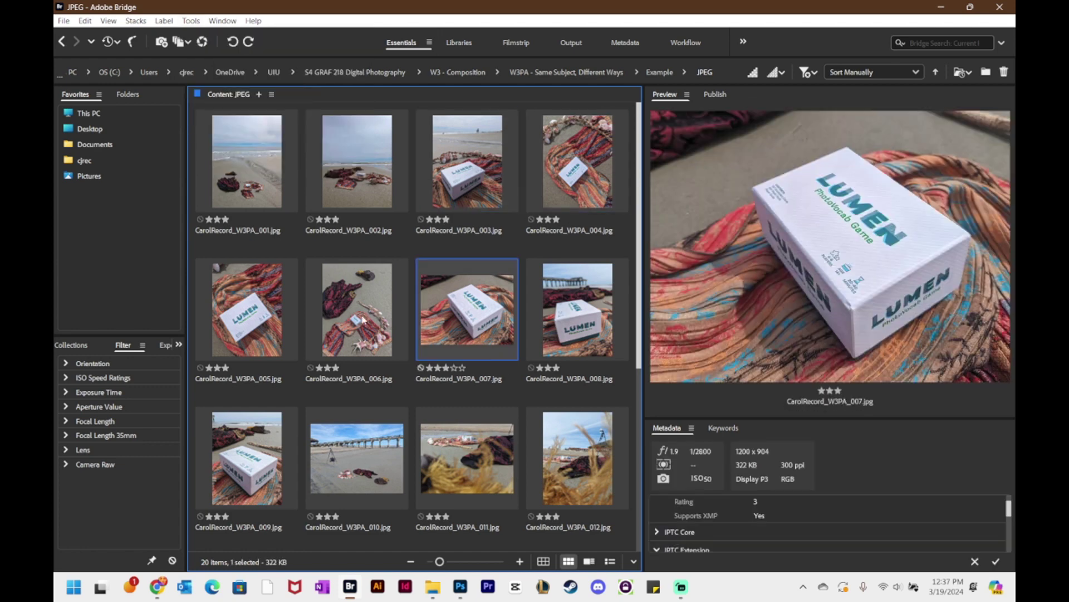